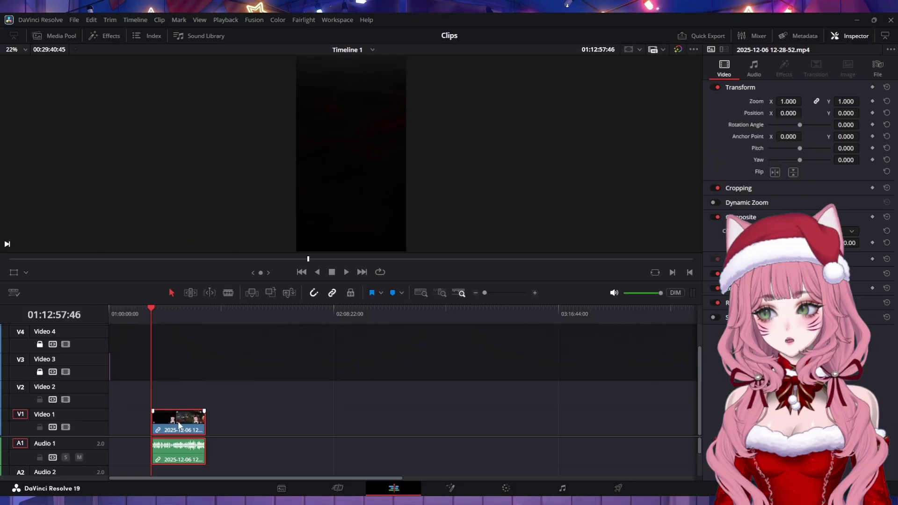
# Step: Unlink the clip's video from its audio and duplicate the video onto the Video 2 track directly above
pyautogui.rightClick(178, 425)
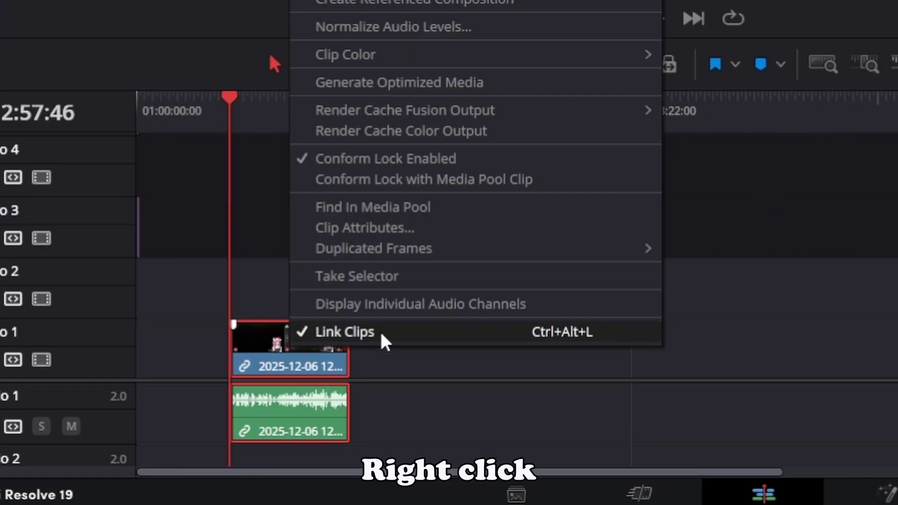
pyautogui.click(380, 330)
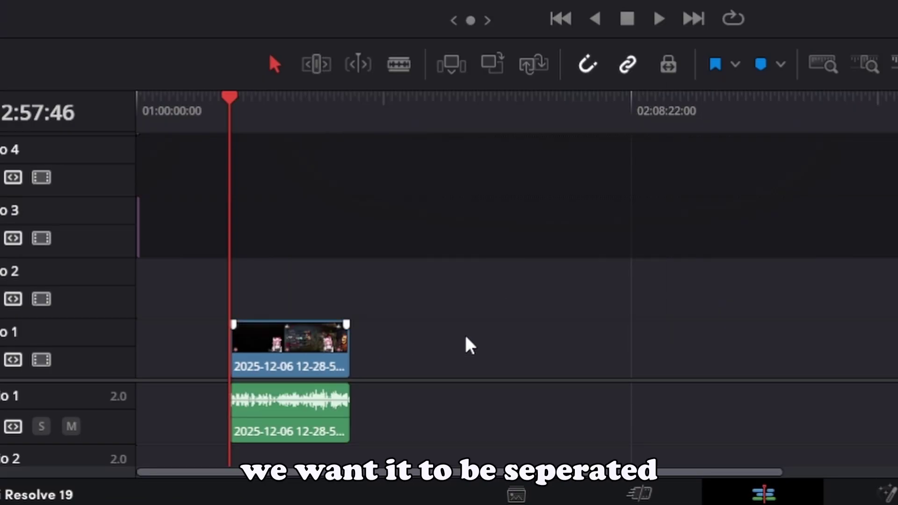
pyautogui.click(320, 350)
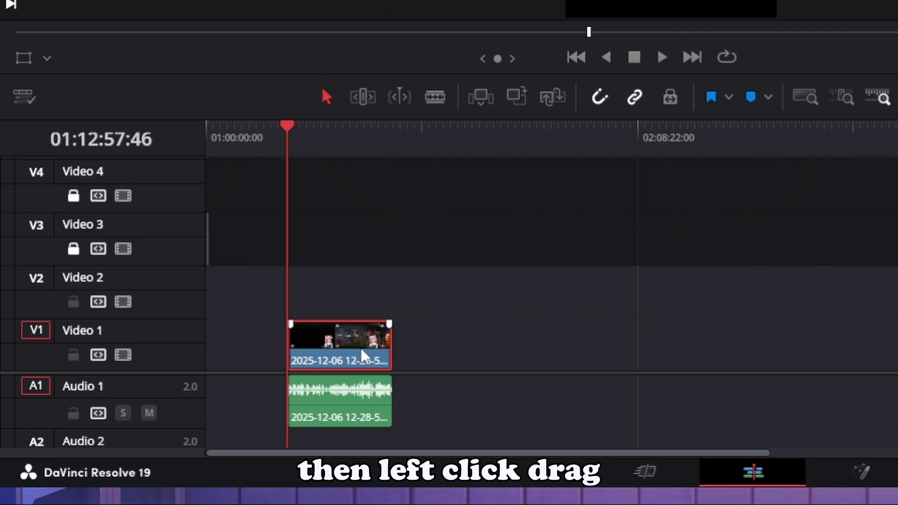
pyautogui.moveTo(364, 356); pyautogui.dragTo(357, 303)
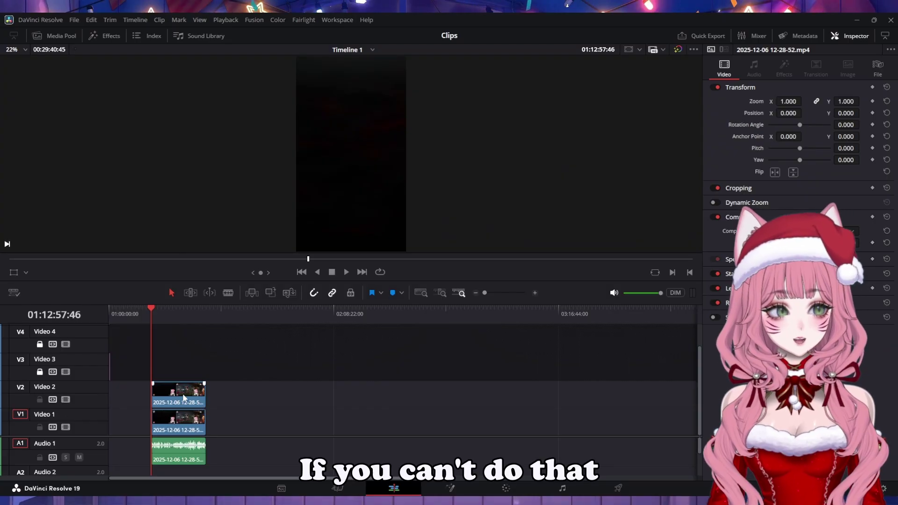
pyautogui.rightClick(183, 398)
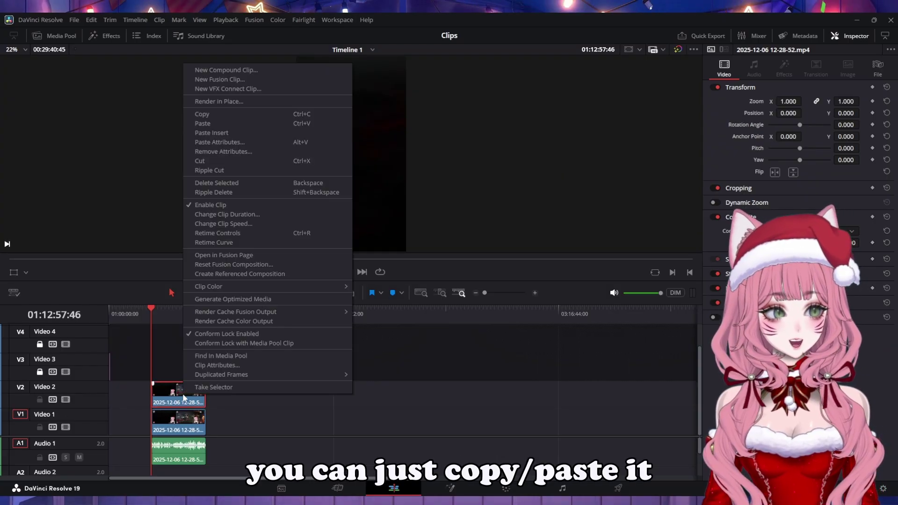
pyautogui.click(253, 404)
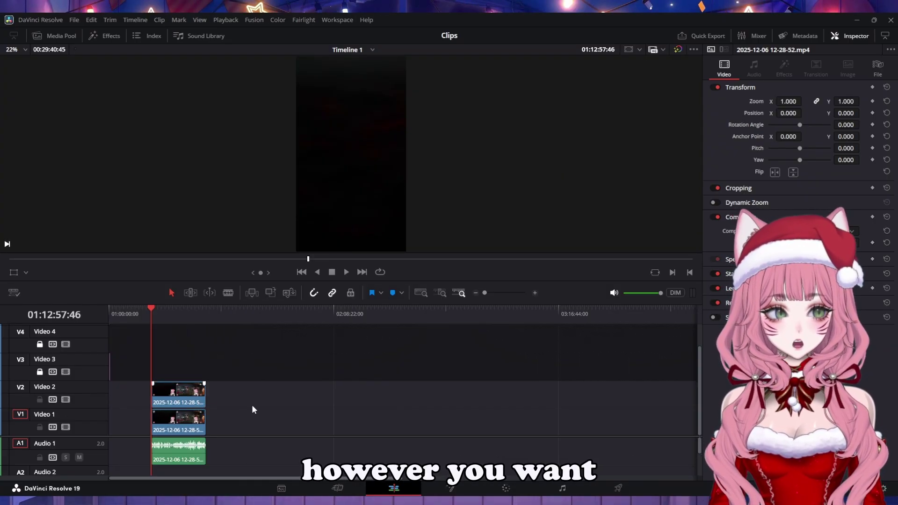
# Step: Move the Video 1 clip further along the timeline, clear of the Video 2 clip, and place the playhead over it
pyautogui.click(172, 423)
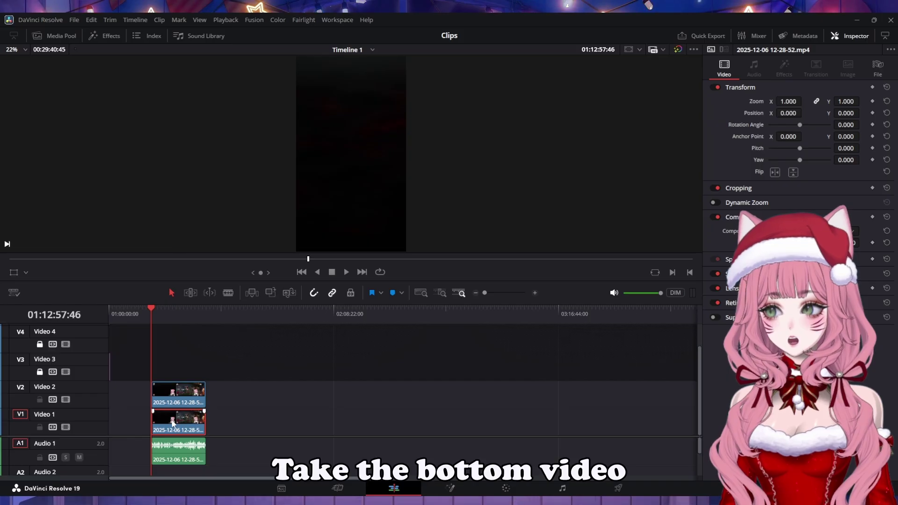
pyautogui.moveTo(169, 423); pyautogui.dragTo(246, 420)
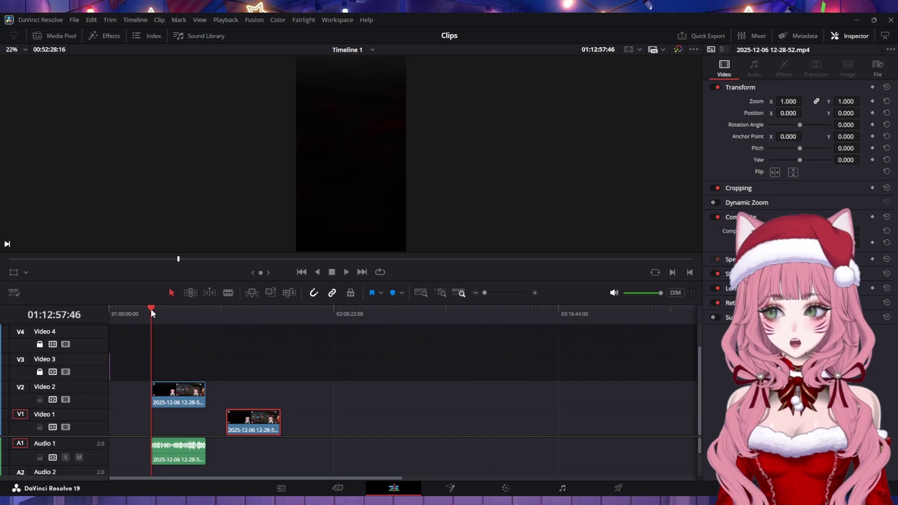
pyautogui.moveTo(151, 308); pyautogui.dragTo(245, 319)
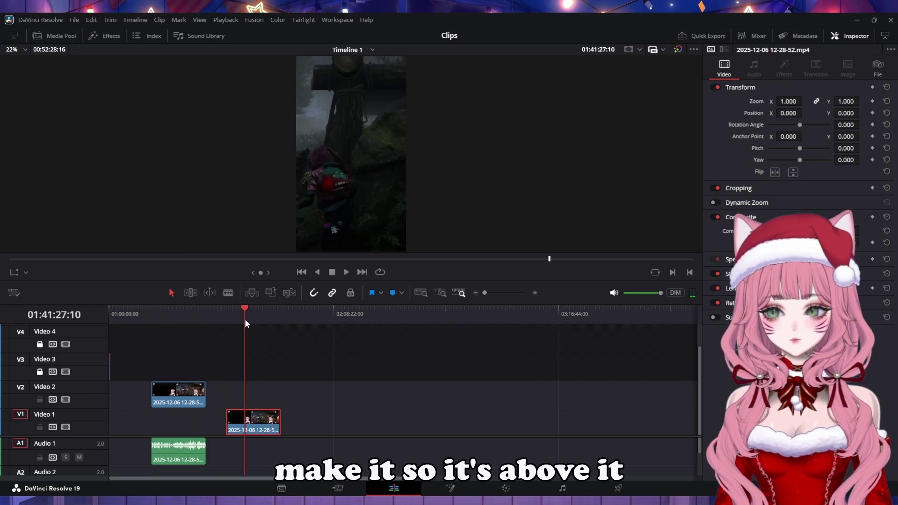
pyautogui.click(255, 427)
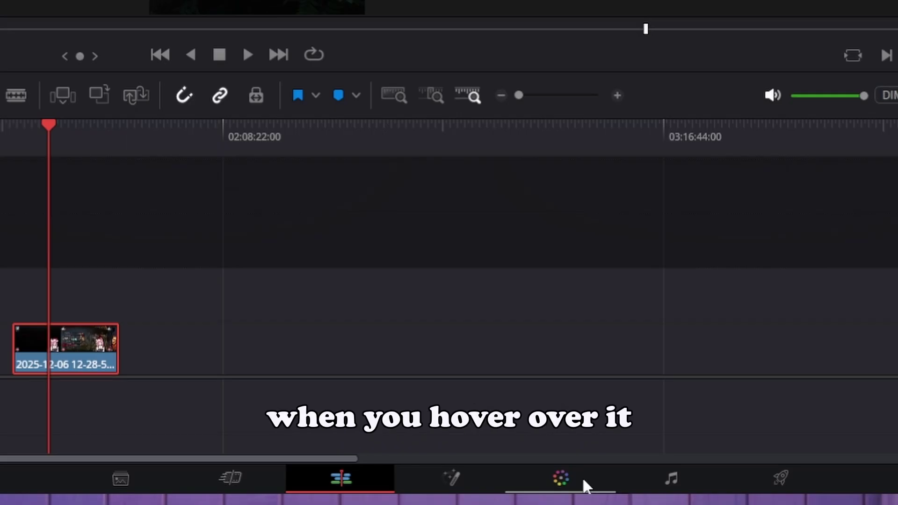
# Step: On the Color page, add a square window of size 77.48 to the Video 1 clip and raise its blur radius to the maximum
pyautogui.click(582, 477)
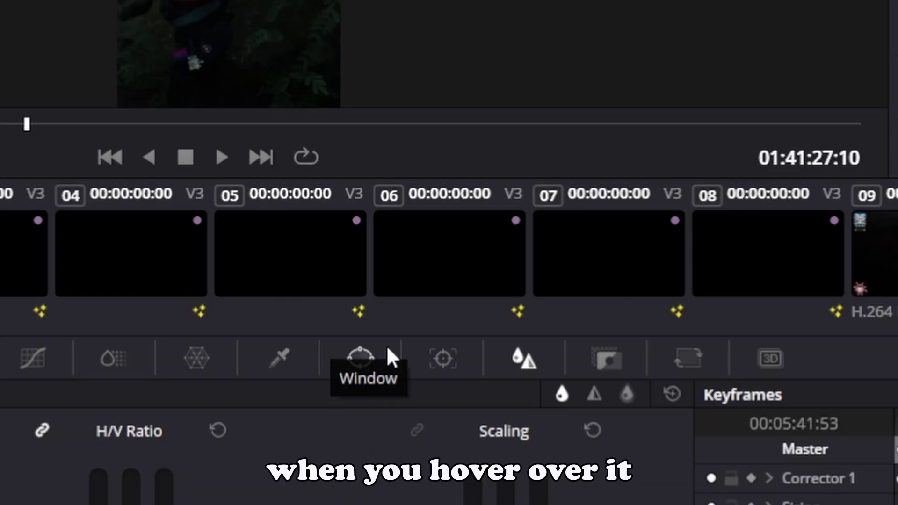
pyautogui.click(391, 358)
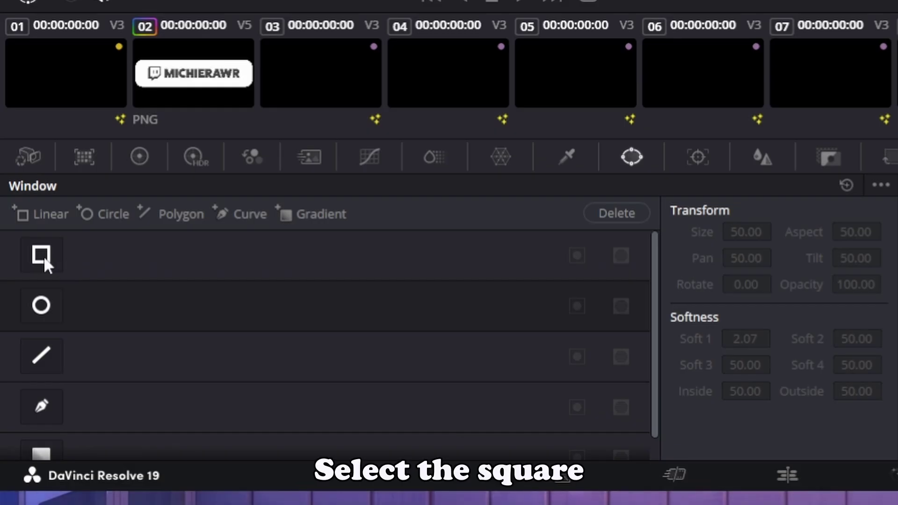
pyautogui.click(44, 255)
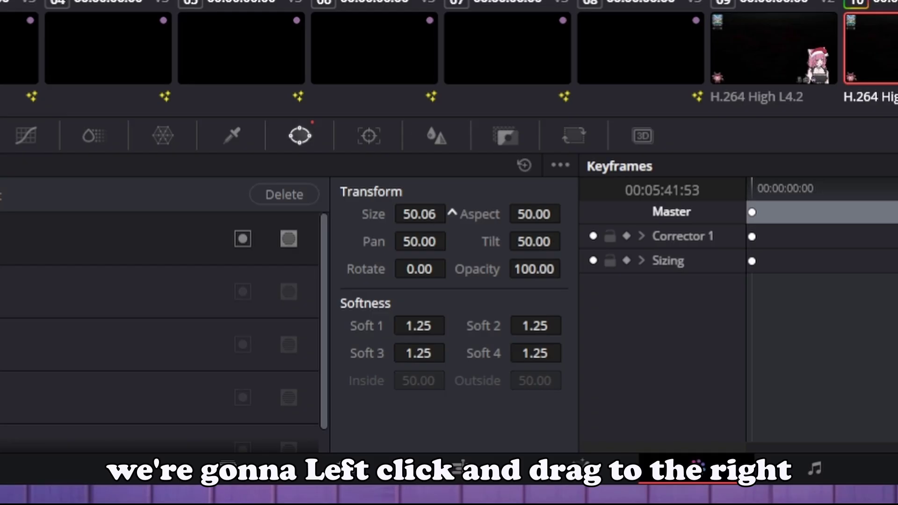
pyautogui.moveTo(419, 214); pyautogui.dragTo(482, 214)
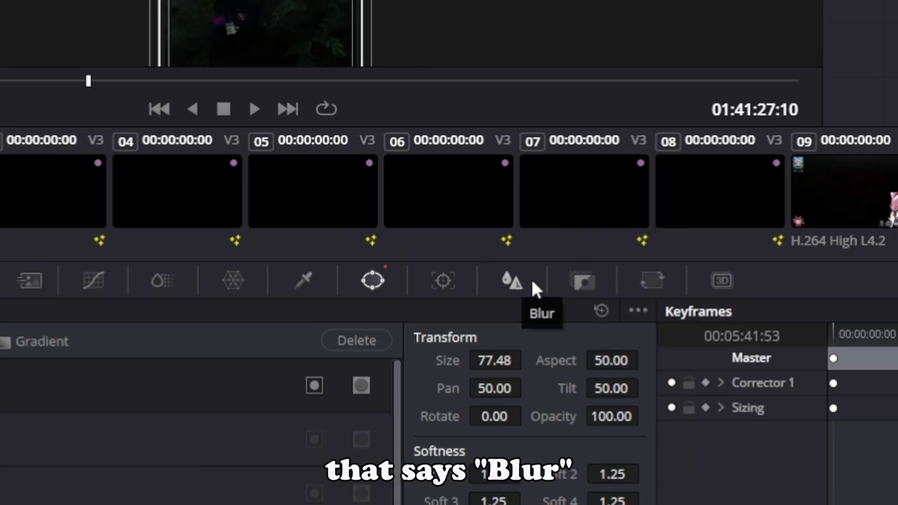
pyautogui.click(533, 286)
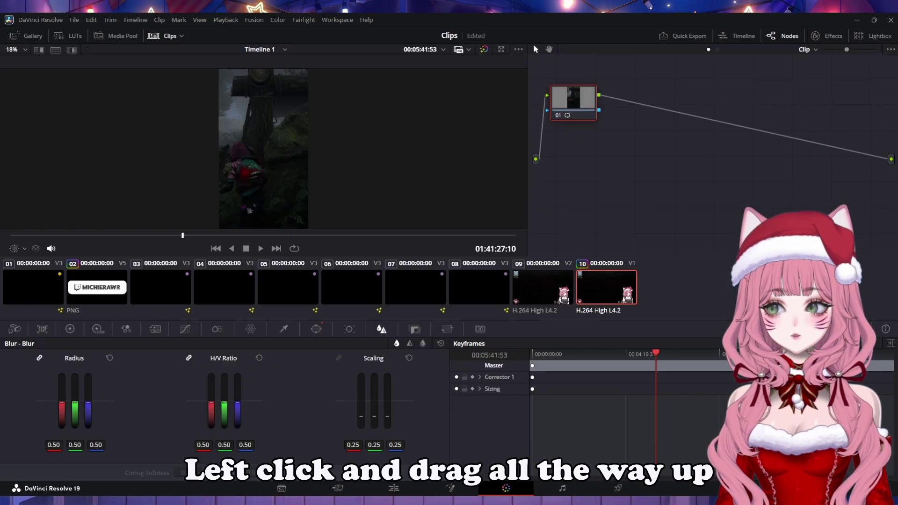
pyautogui.moveTo(75, 402); pyautogui.dragTo(75, 374)
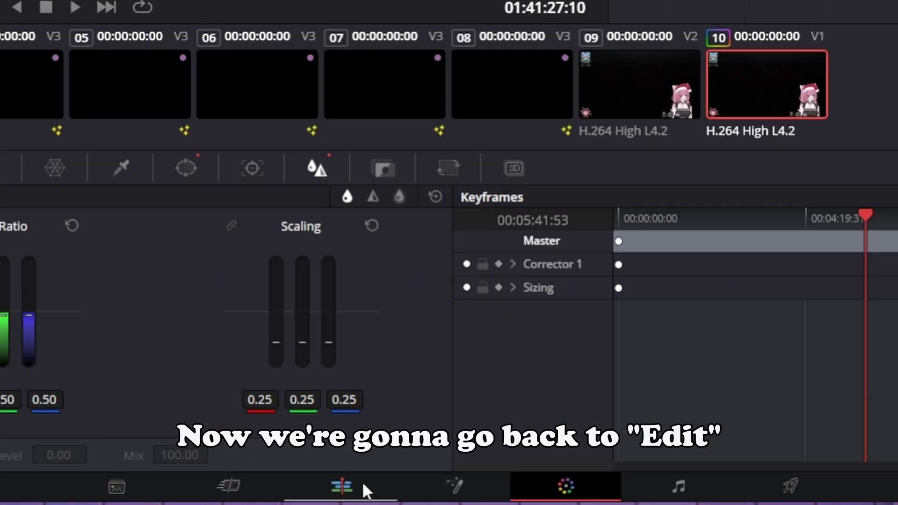
# Step: Back on the Edit page, move the blurred clip underneath the Video 2 clip and place the playhead over both
pyautogui.click(405, 486)
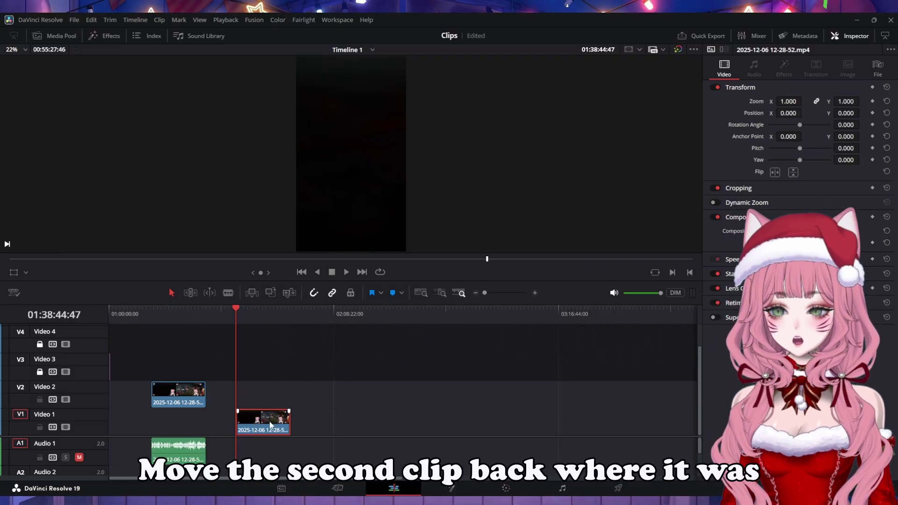
pyautogui.moveTo(259, 418); pyautogui.dragTo(181, 418)
pyautogui.moveTo(238, 309); pyautogui.dragTo(175, 316)
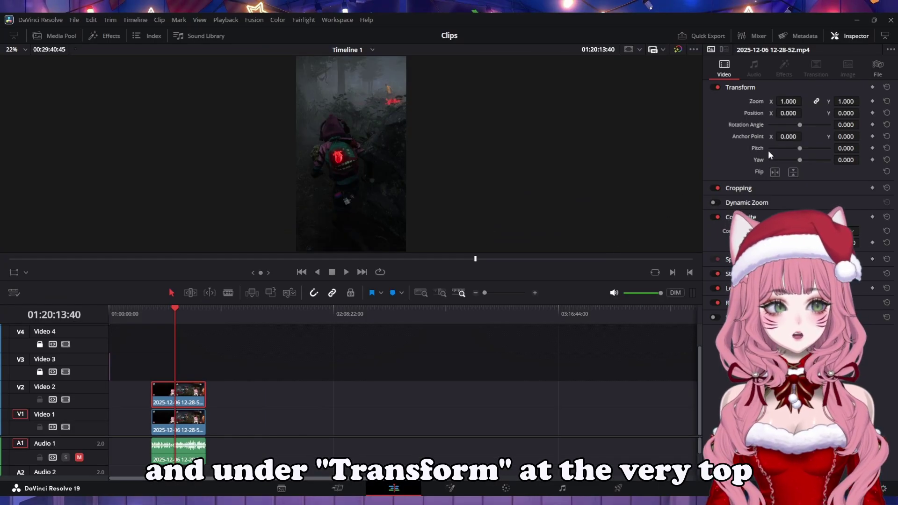
# Step: Set the zoom of the Video 2 clip to 0.75
pyautogui.click(789, 101)
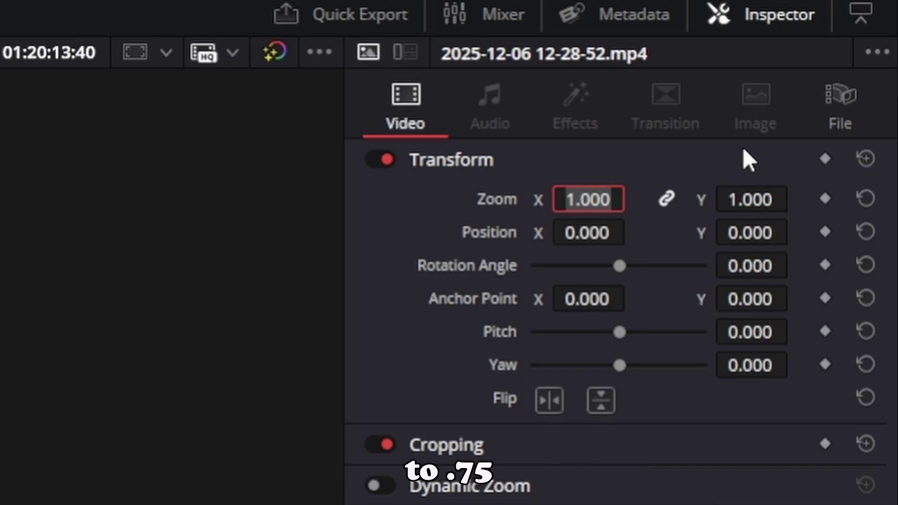
pyautogui.write('.75')
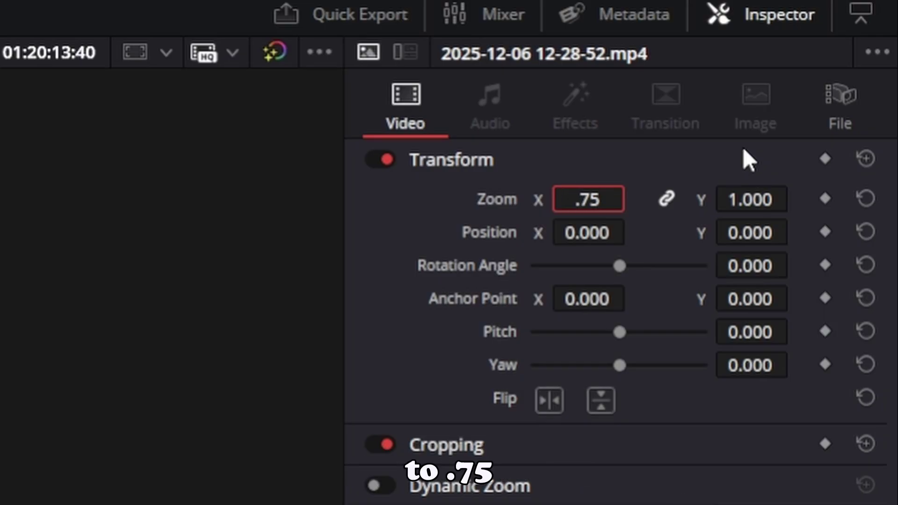
pyautogui.press('Return')
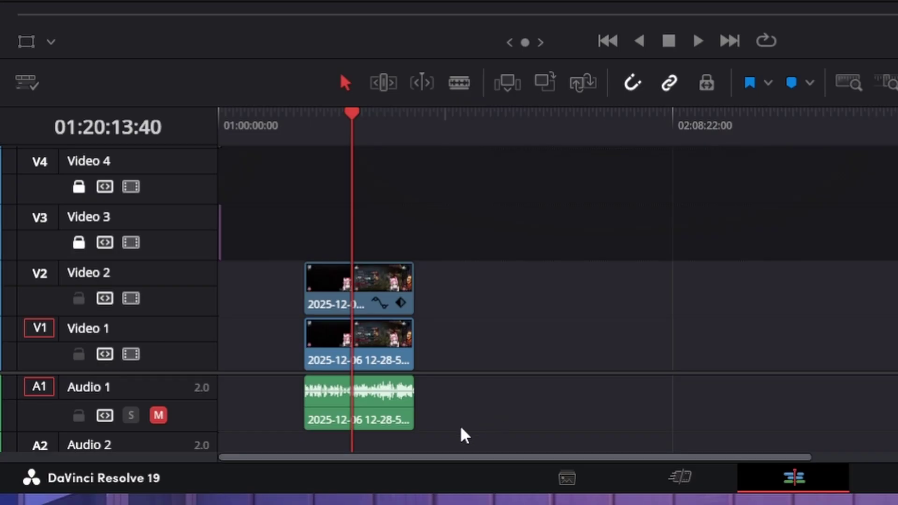
# Step: Select both video clips and the audio clip and link them together
pyautogui.moveTo(462, 433); pyautogui.dragTo(374, 290)
pyautogui.rightClick(376, 279)
pyautogui.click(435, 256)
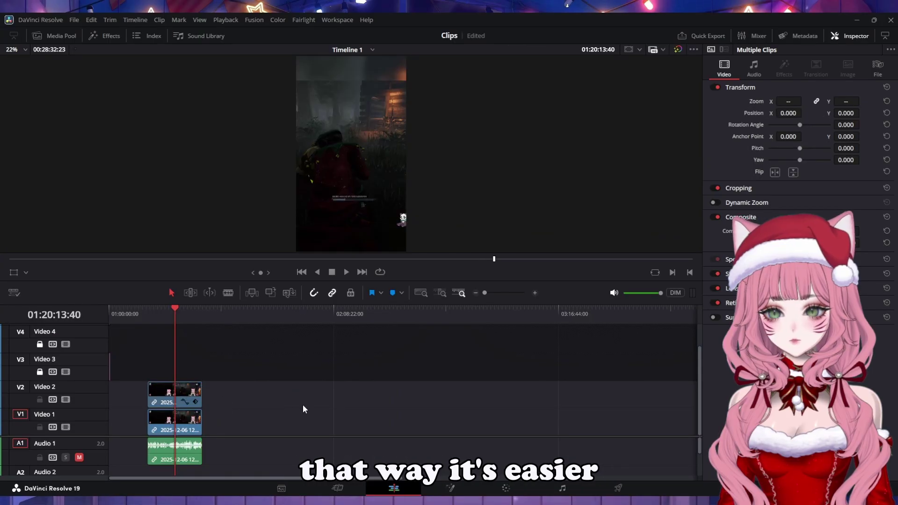
# Step: Split the linked clips near their middle and move the second section further along the timeline, leaving a gap
pyautogui.hotkey('ctrl', 'b')
pyautogui.moveTo(182, 312); pyautogui.dragTo(186, 310)
pyautogui.hotkey('ctrl', 'b')
pyautogui.click(199, 395)
pyautogui.moveTo(199, 395); pyautogui.dragTo(236, 397)
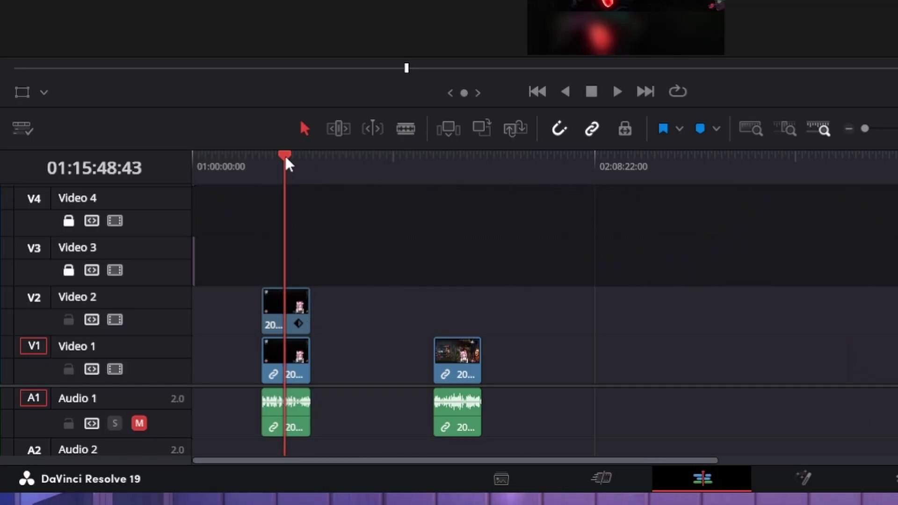
pyautogui.moveTo(285, 154); pyautogui.dragTo(452, 197)
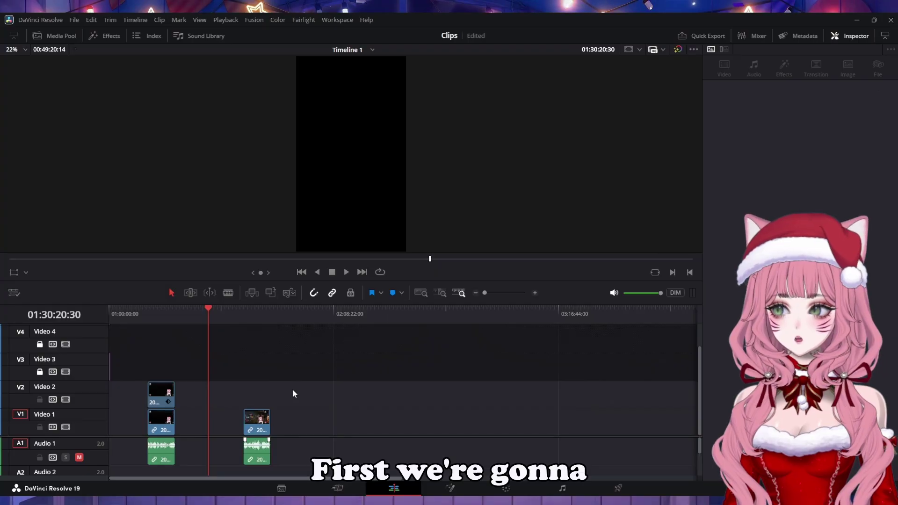
# Step: Unlink the video and audio clips in both the second and the first section
pyautogui.click(255, 456)
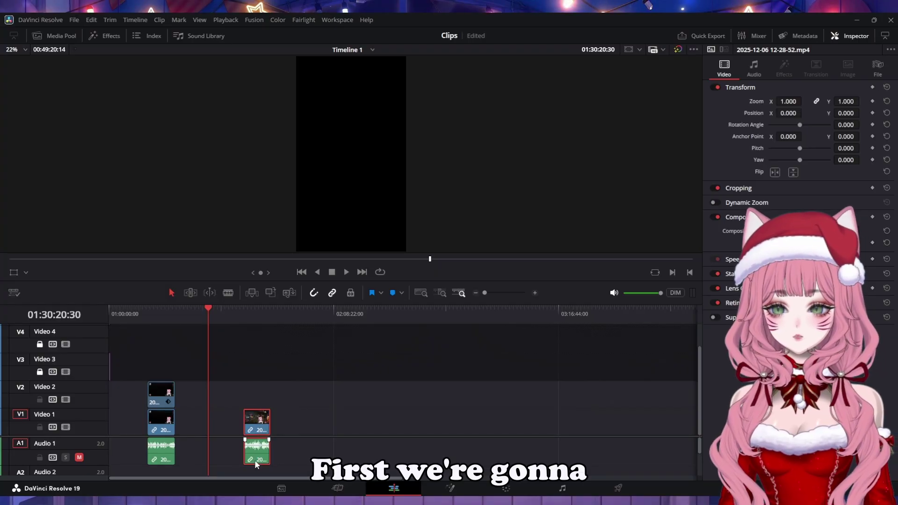
pyautogui.rightClick(257, 426)
pyautogui.click(276, 414)
pyautogui.moveTo(188, 395); pyautogui.dragTo(168, 451)
pyautogui.rightClick(168, 450)
pyautogui.click(184, 442)
pyautogui.click(239, 395)
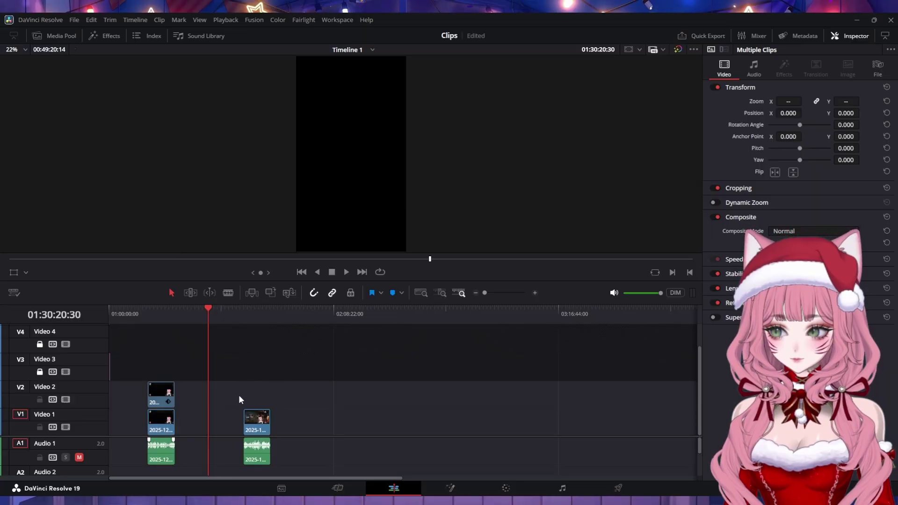
# Step: Duplicate the second section's video onto the Video 2 track and set the duplicate's zoom to 0.75
pyautogui.click(336, 374)
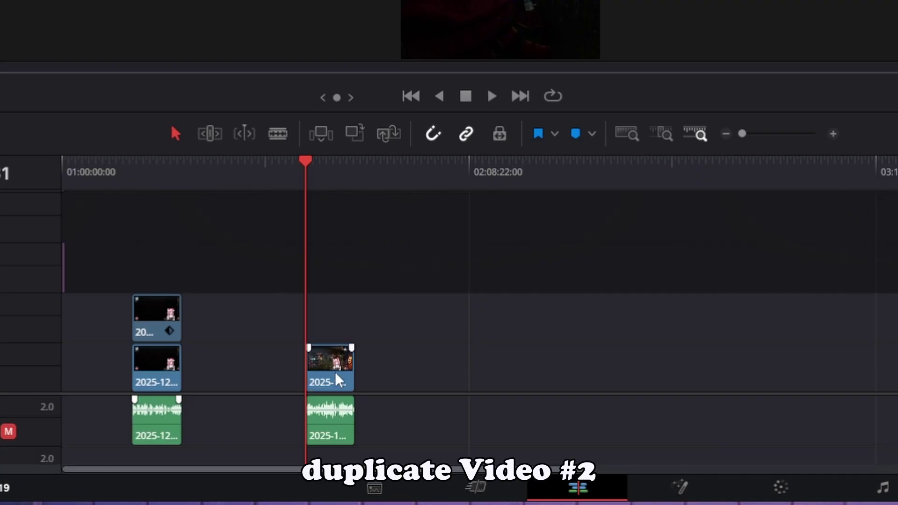
pyautogui.moveTo(335, 372); pyautogui.dragTo(334, 335)
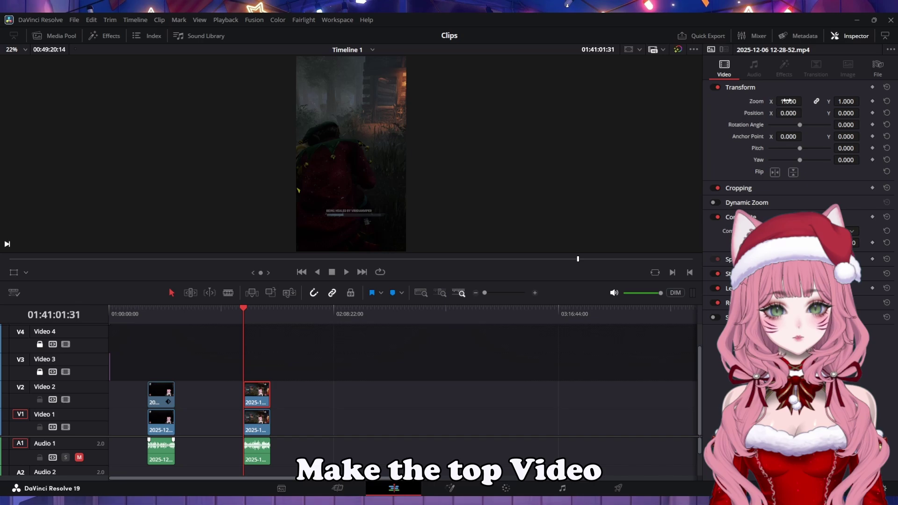
pyautogui.click(788, 101)
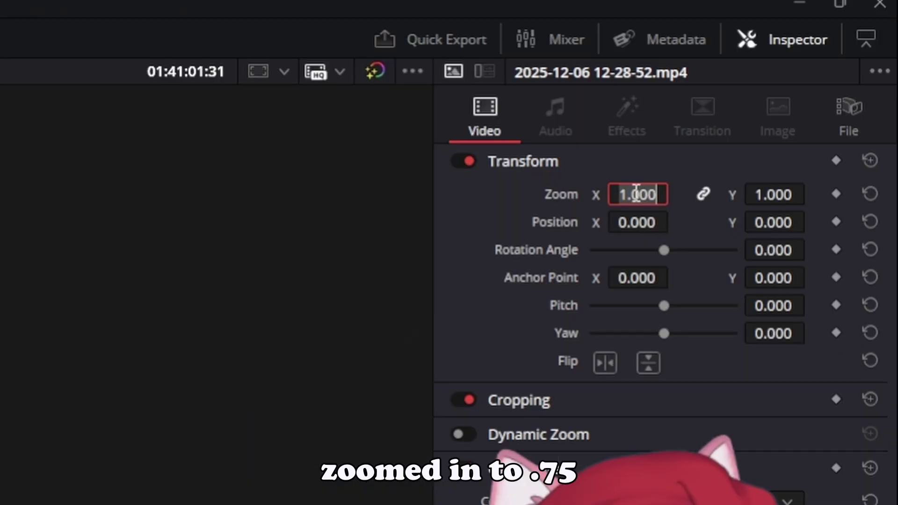
pyautogui.write('.75')
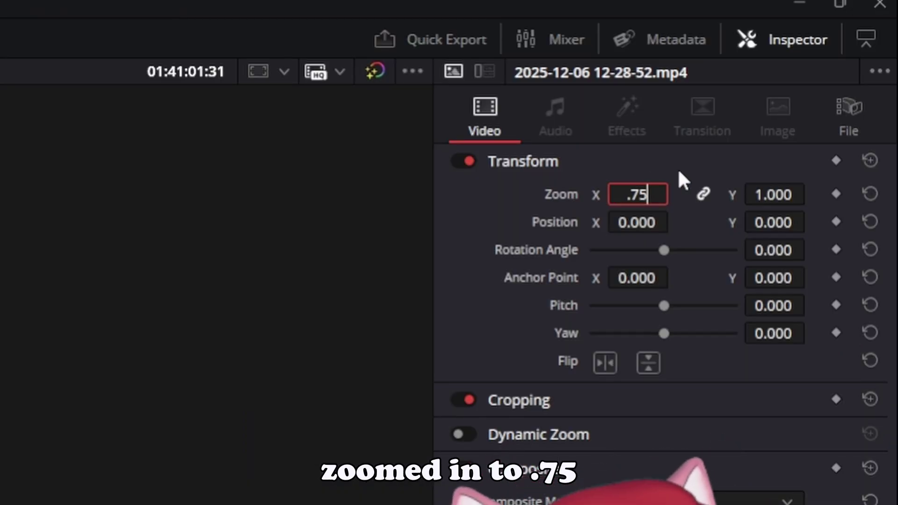
pyautogui.press('Return')
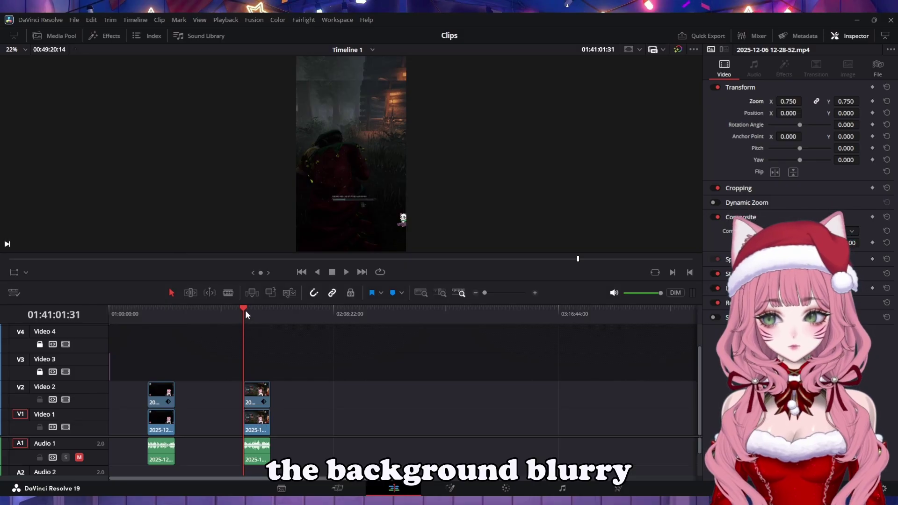
# Step: Copy the blurred background clip on the Video 1 track in the first section
pyautogui.moveTo(246, 307); pyautogui.dragTo(161, 339)
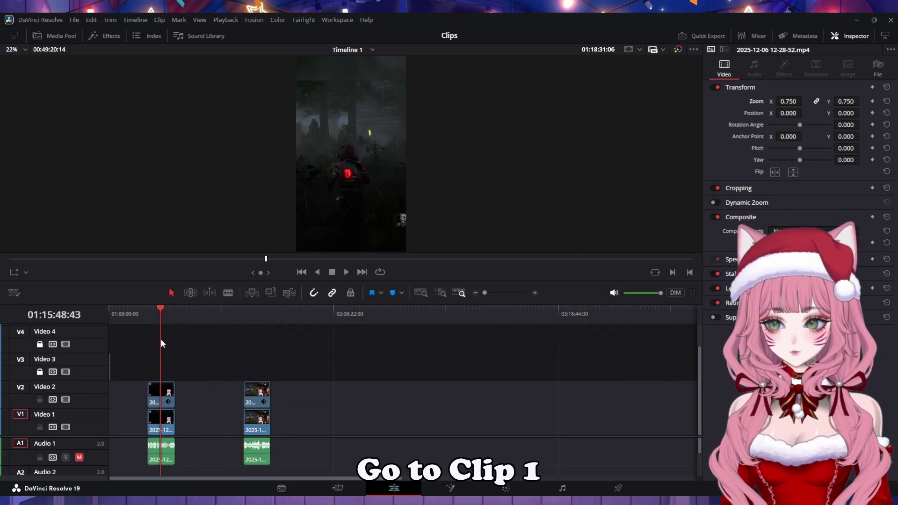
pyautogui.click(169, 424)
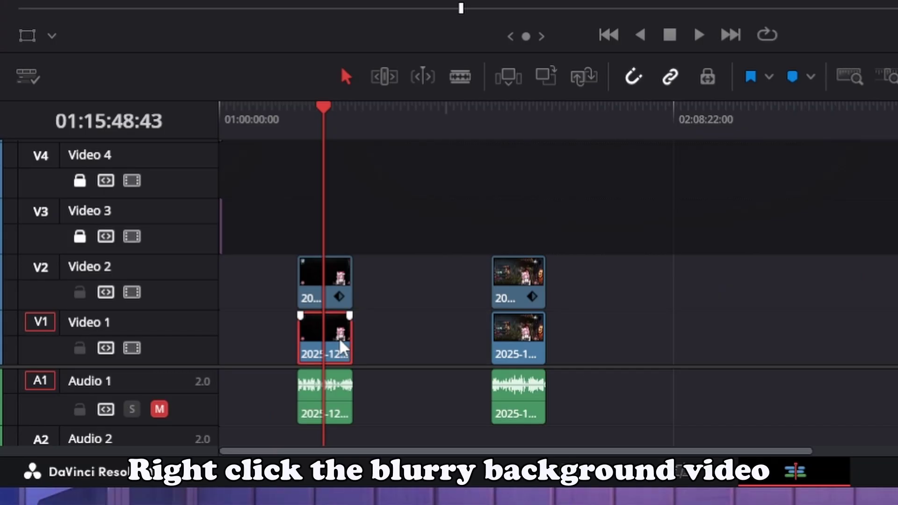
pyautogui.rightClick(338, 338)
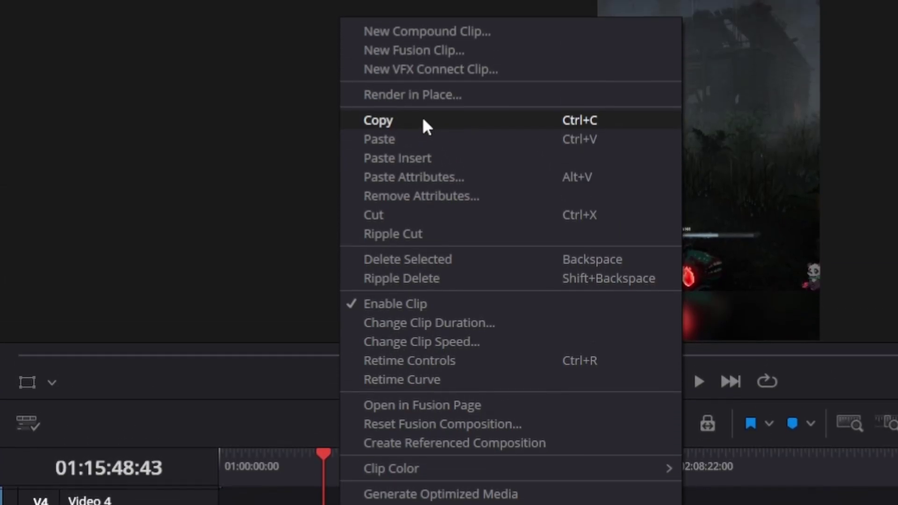
pyautogui.click(421, 0)
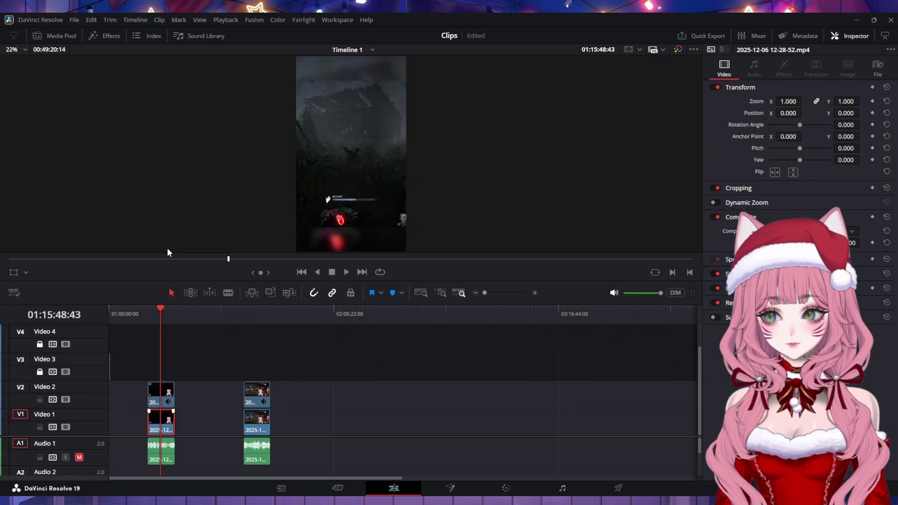
# Step: Paste the copied clip's attributes, including Plugins, Color Correction, Fusion Effects and Retime Effects, onto the second section's Video 1 clip
pyautogui.moveTo(160, 307); pyautogui.dragTo(236, 316)
pyautogui.click(254, 314)
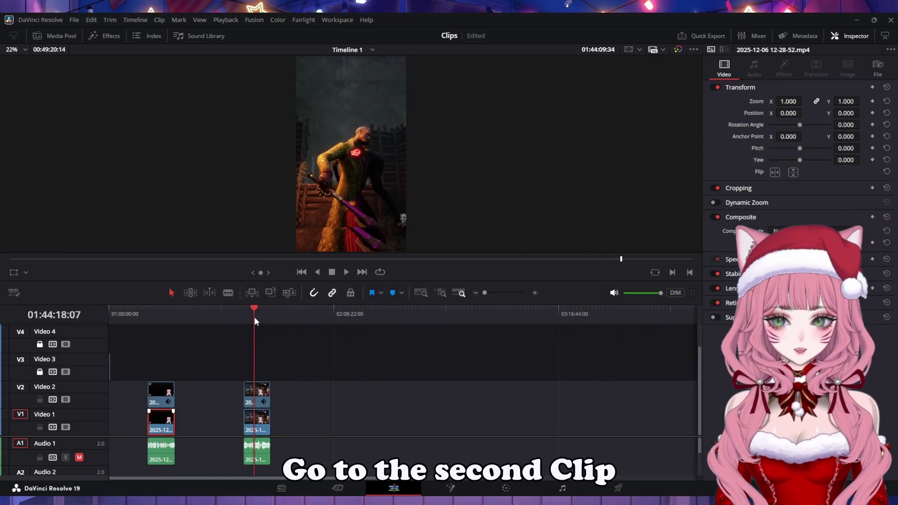
pyautogui.click(262, 426)
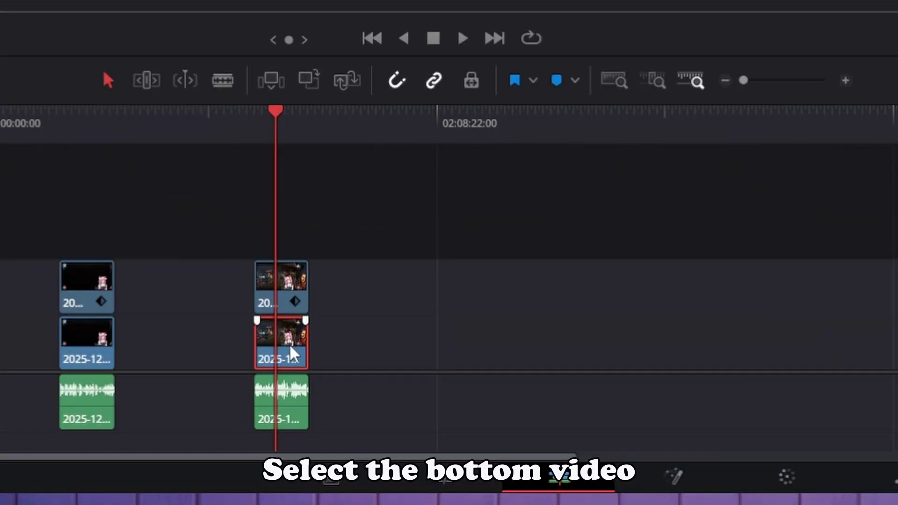
pyautogui.rightClick(290, 344)
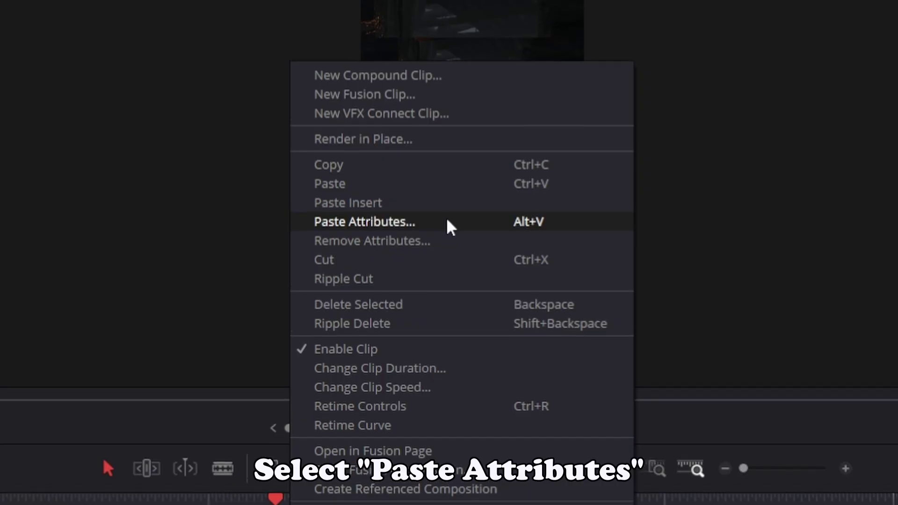
pyautogui.click(447, 222)
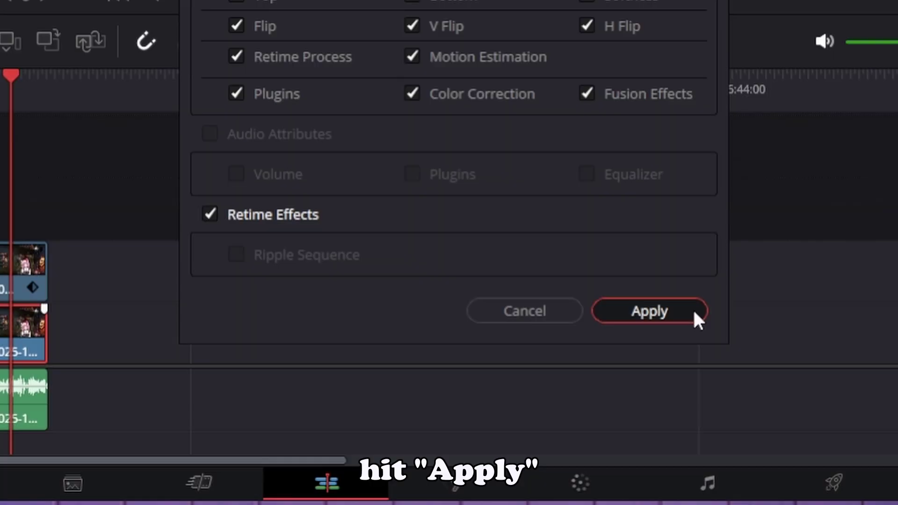
pyautogui.click(617, 484)
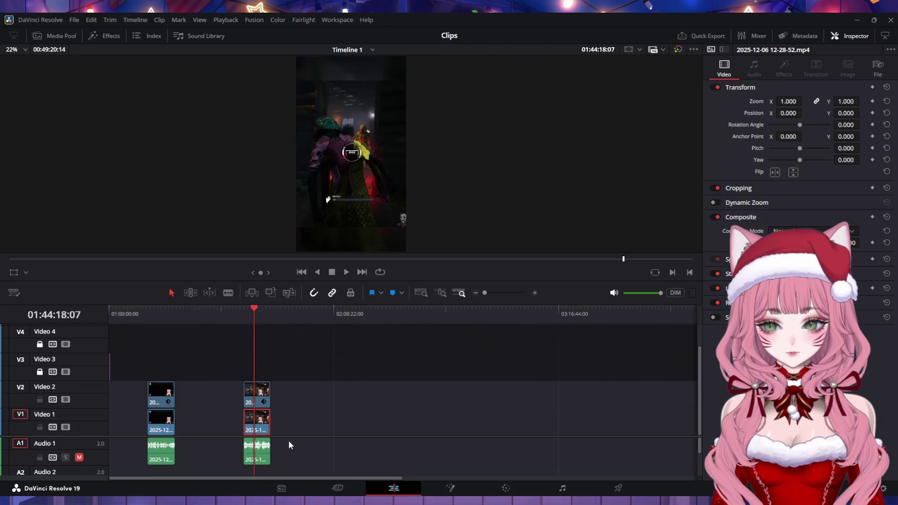
# Step: Link the second section's two video clips and audio clip together, and do the same for the first section
pyautogui.moveTo(293, 460); pyautogui.dragTo(263, 392)
pyautogui.rightClick(263, 392)
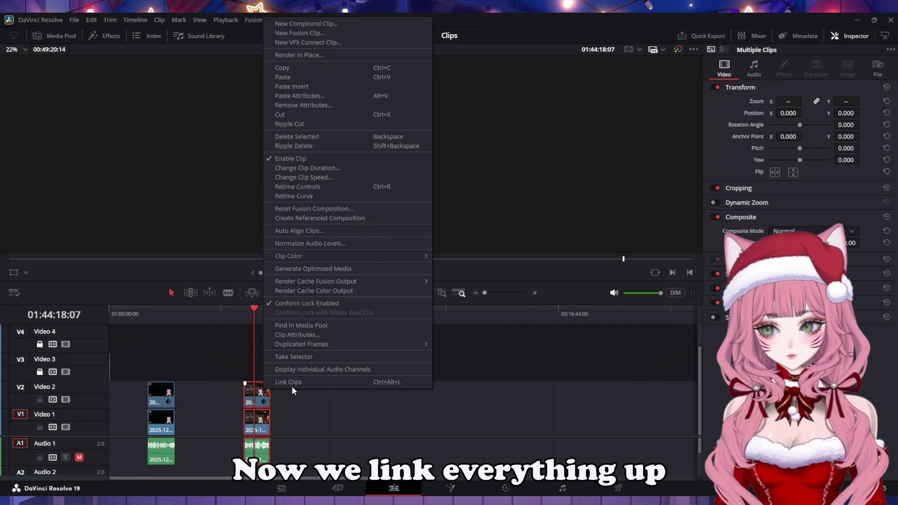
pyautogui.click(292, 385)
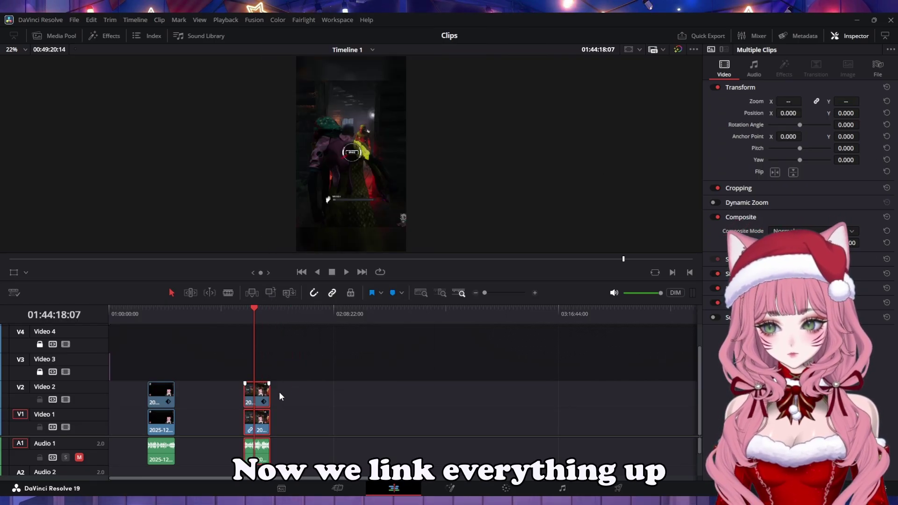
pyautogui.rightClick(164, 393)
pyautogui.click(186, 385)
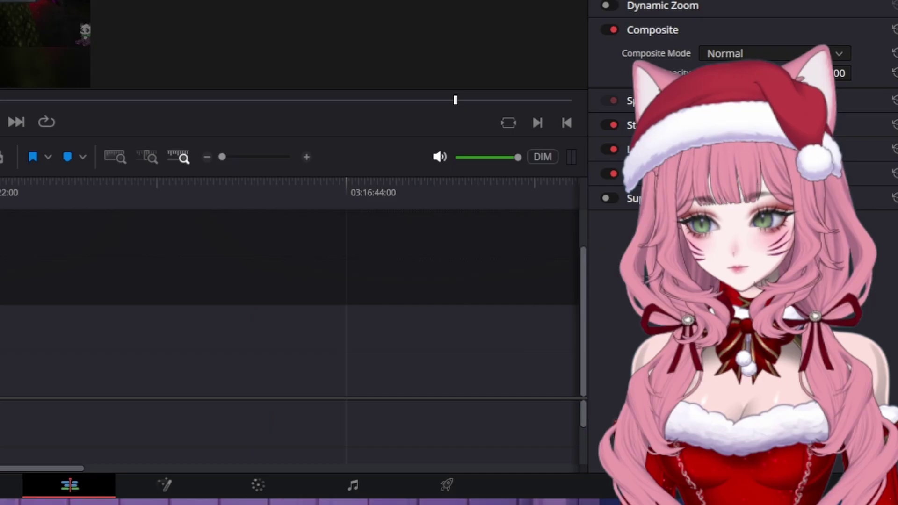